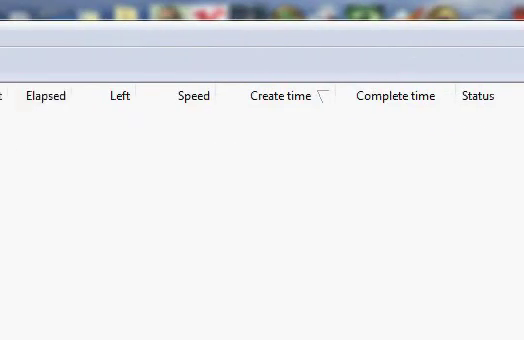
- View Orbit's empty Completed category, then launch Opera from the Start menu
{"action": "left_click", "coordinate": [60, 128]}
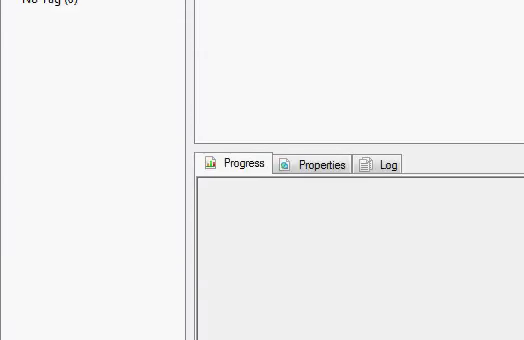
{"action": "key", "text": "super"}
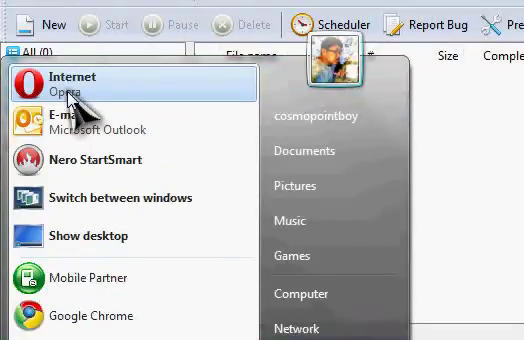
{"action": "left_click", "coordinate": [70, 95]}
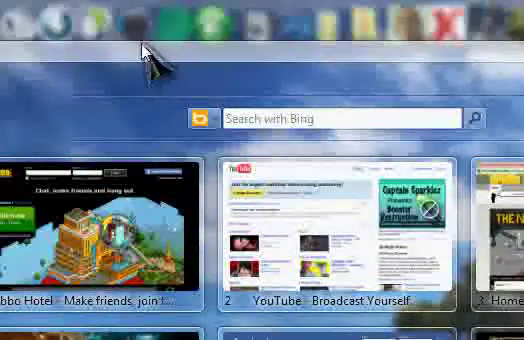
{"action": "left_click", "coordinate": [125, 52]}
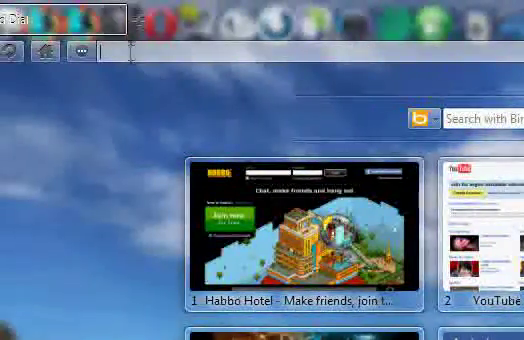
{"action": "type", "text": "www.orbitdownload"}
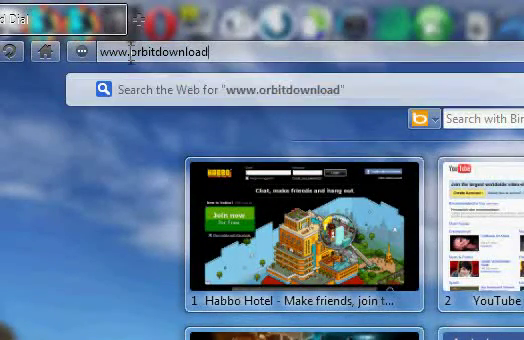
{"action": "type", "text": "er.com"}
{"action": "key", "text": "Return"}
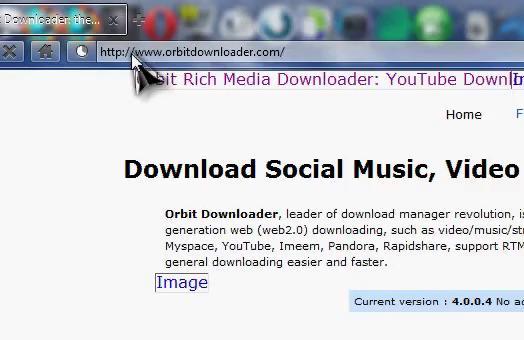
{"action": "scroll", "coordinate": [348, 250], "scroll_direction": "down", "scroll_amount": 4}
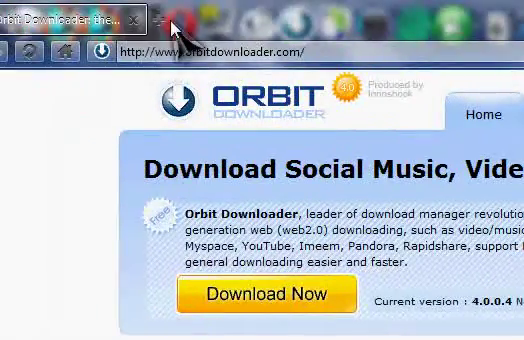
- Swap the Orbit site tab for a new tab and Google 'download crap'
{"action": "left_click", "coordinate": [158, 22]}
{"action": "left_click", "coordinate": [133, 20]}
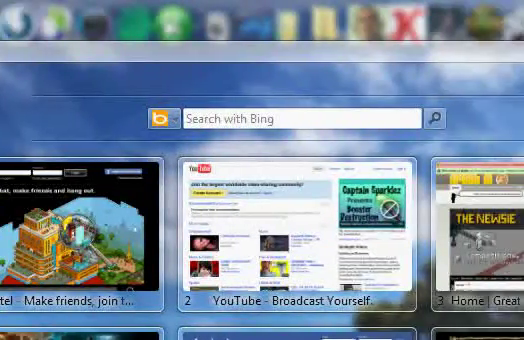
{"action": "type", "text": "downloa"}
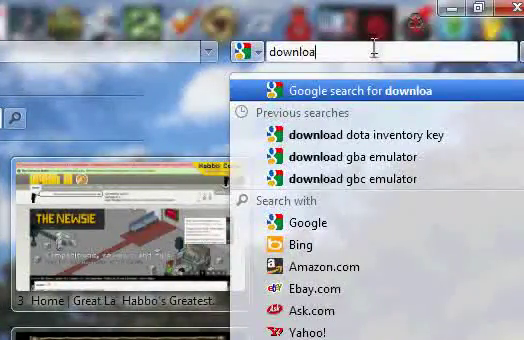
{"action": "type", "text": "d crap"}
{"action": "key", "text": "Return"}
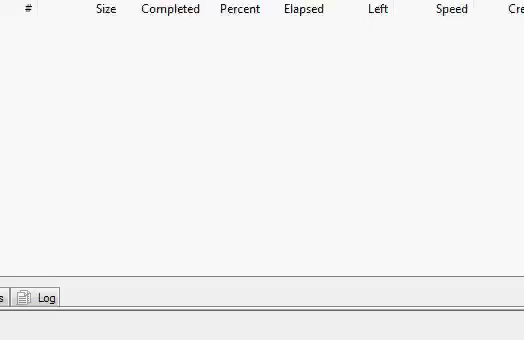
- Show Orbit's Software Updater list of installed programs
{"action": "left_click", "coordinate": [48, 102]}
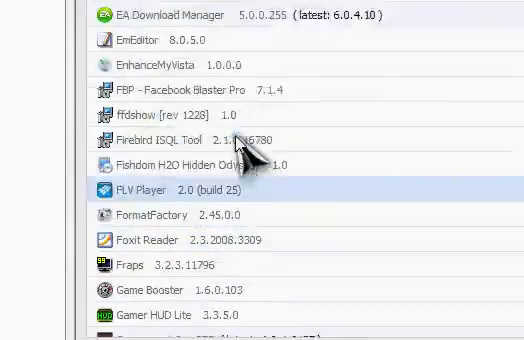
{"action": "scroll", "coordinate": [240, 140], "scroll_direction": "up", "scroll_amount": 3}
{"action": "scroll", "coordinate": [240, 140], "scroll_direction": "up", "scroll_amount": 3}
{"action": "scroll", "coordinate": [240, 140], "scroll_direction": "up", "scroll_amount": 3}
{"action": "scroll", "coordinate": [240, 140], "scroll_direction": "up", "scroll_amount": 2}
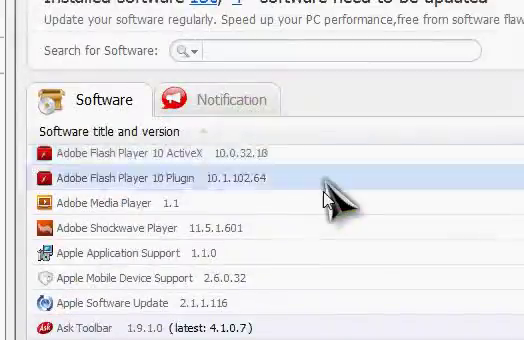
{"action": "scroll", "coordinate": [330, 206], "scroll_direction": "up", "scroll_amount": 3}
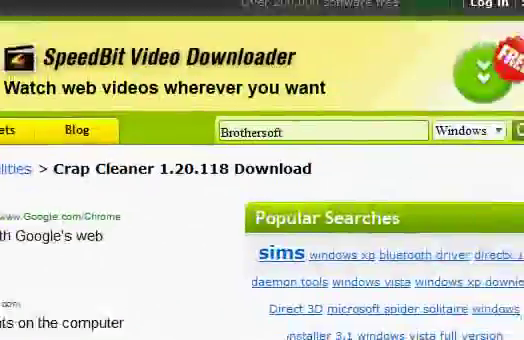
{"action": "scroll", "coordinate": [262, 200], "scroll_direction": "down", "scroll_amount": 3}
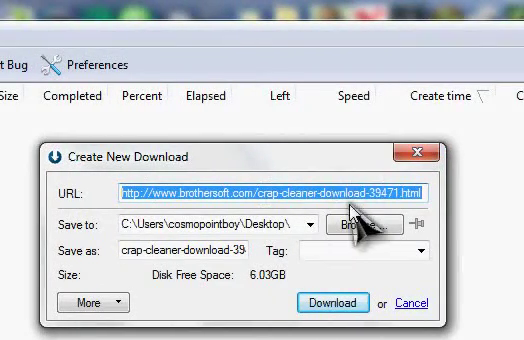
- Set the Crap Cleaner download's save folder to Desktop, then close the dialog without downloading
{"action": "left_click", "coordinate": [365, 224]}
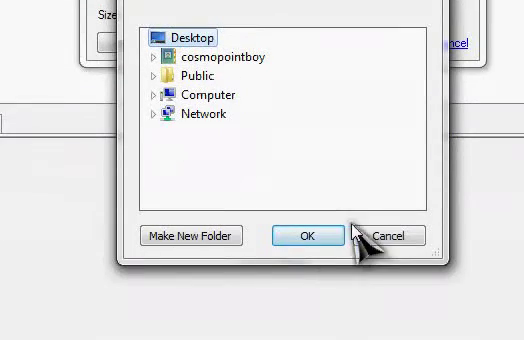
{"action": "left_click", "coordinate": [351, 234]}
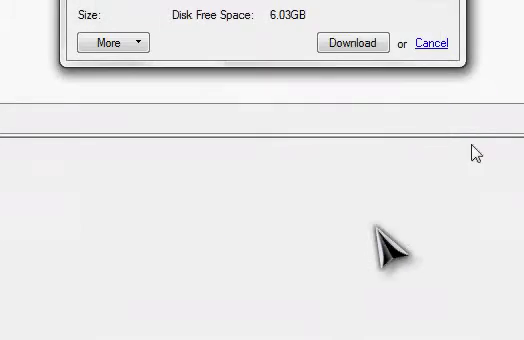
{"action": "left_click", "coordinate": [146, 110]}
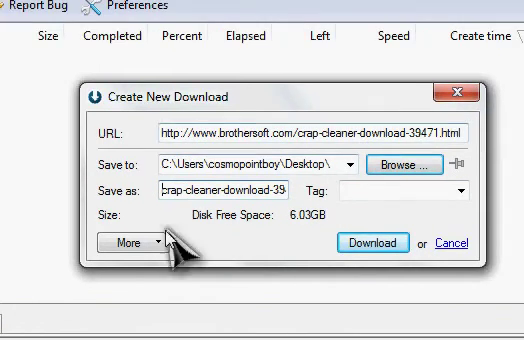
{"action": "left_click", "coordinate": [457, 92]}
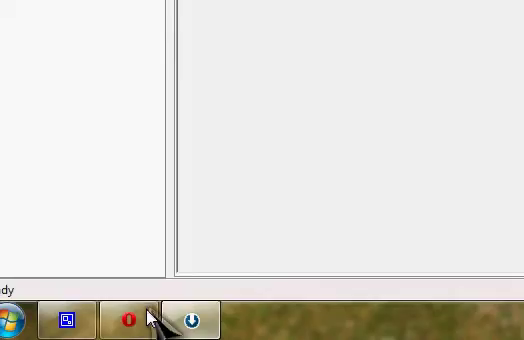
- Bring Opera to the front and close its Brothersoft Crap Cleaner tab
{"action": "left_click", "coordinate": [130, 319]}
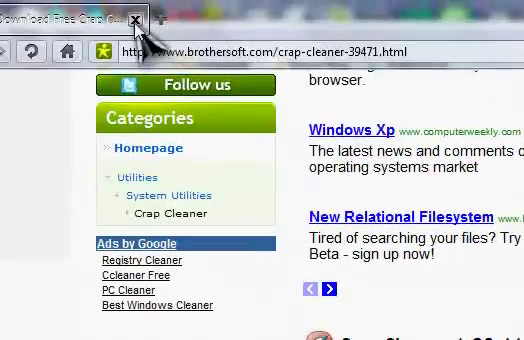
{"action": "left_click", "coordinate": [135, 20]}
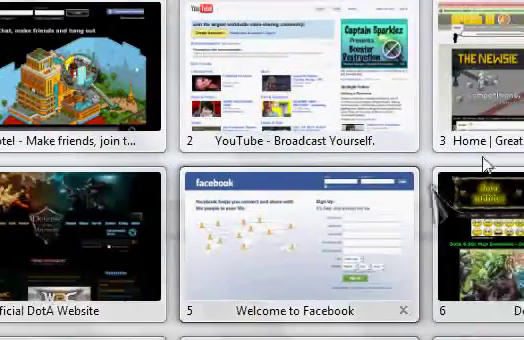